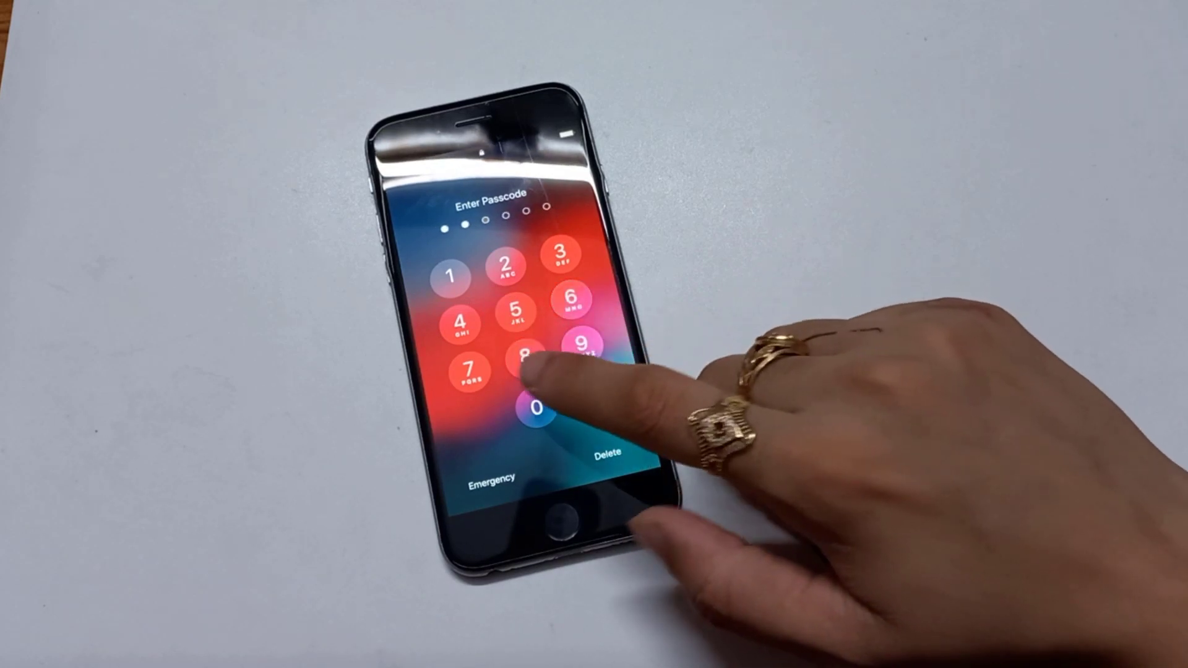
Enter wrong four-digit passcodes on the iPhone until it becomes disabled.
left_click(524, 361)
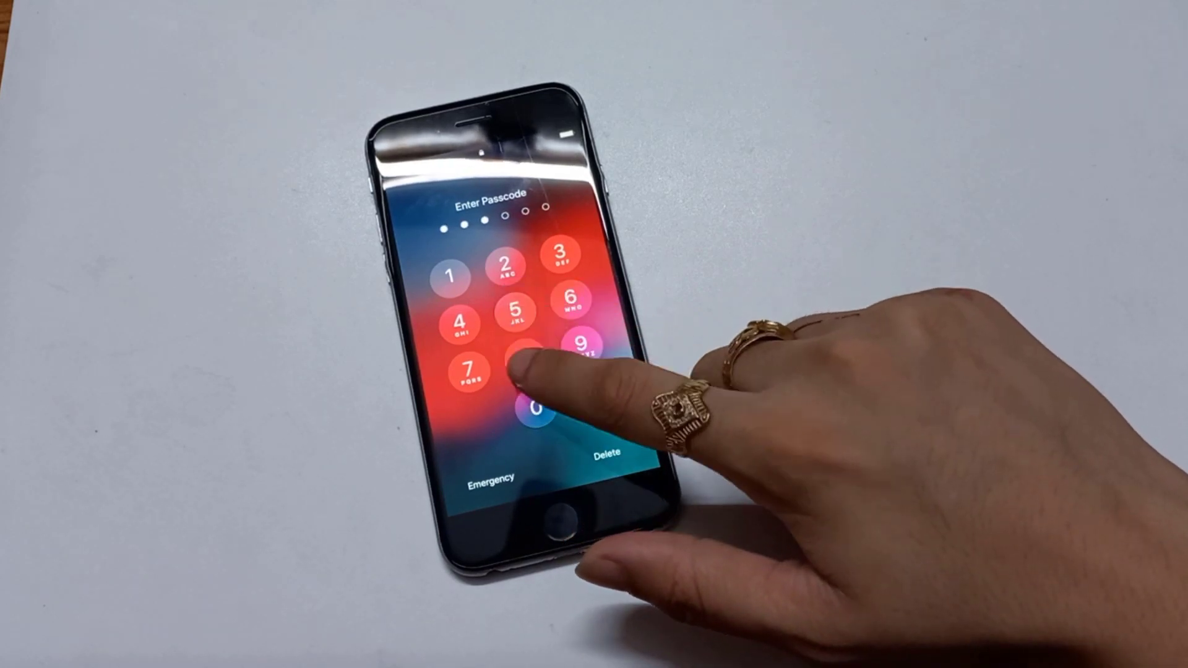
left_click(581, 344)
left_click(524, 359)
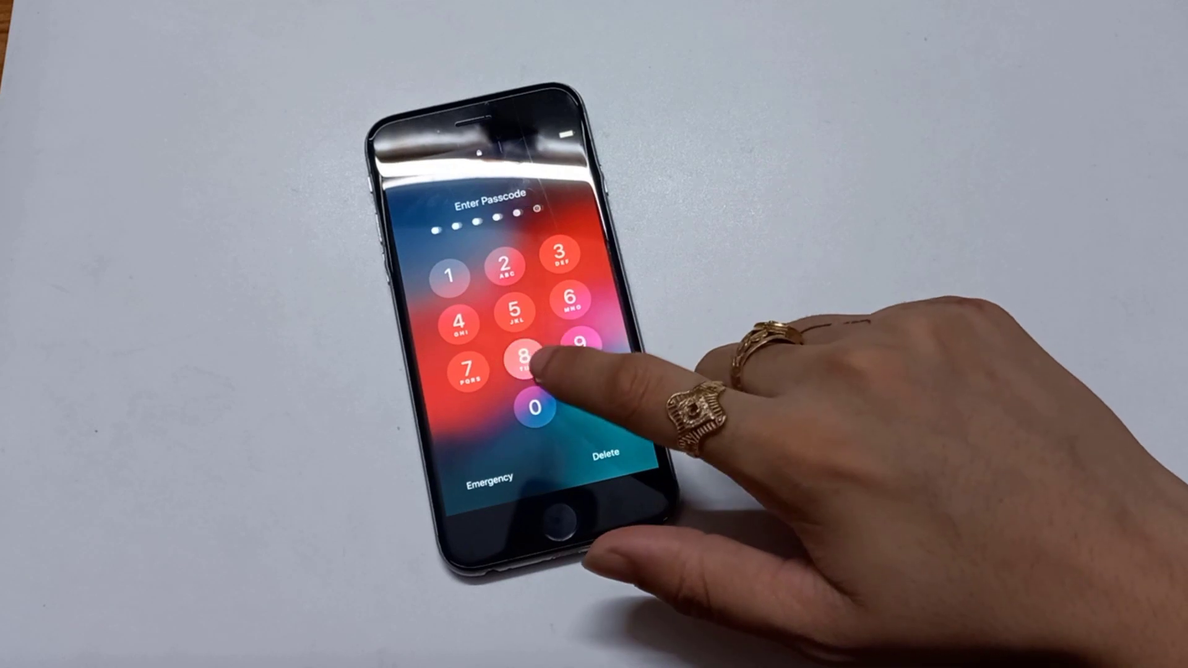
left_click(559, 253)
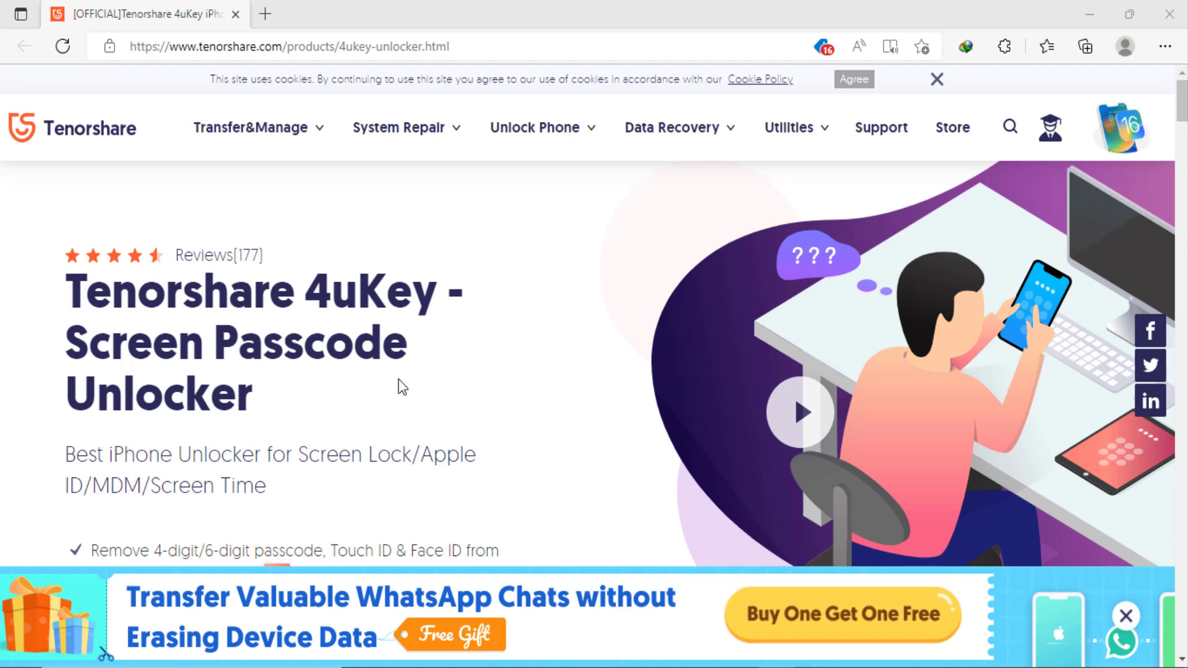
Dismiss the WhatsApp promotion banner at the bottom of the 4uKey product page.
left_click(1127, 616)
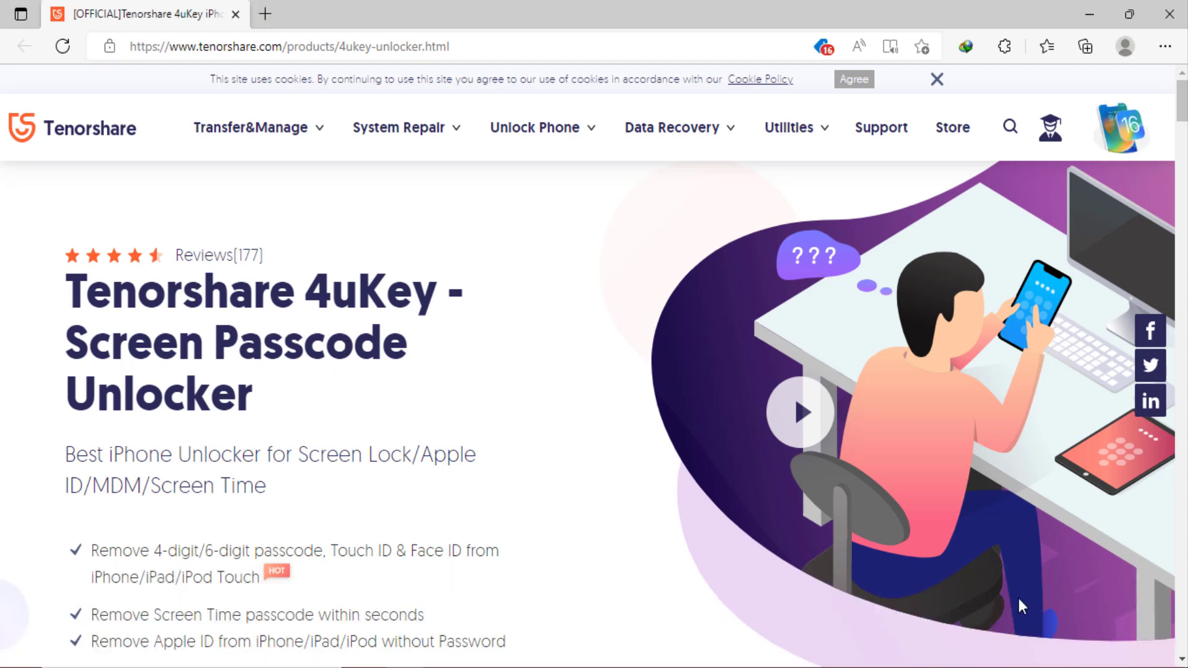
scroll(655, 258, "down", 1)
scroll(659, 266, "down", 1)
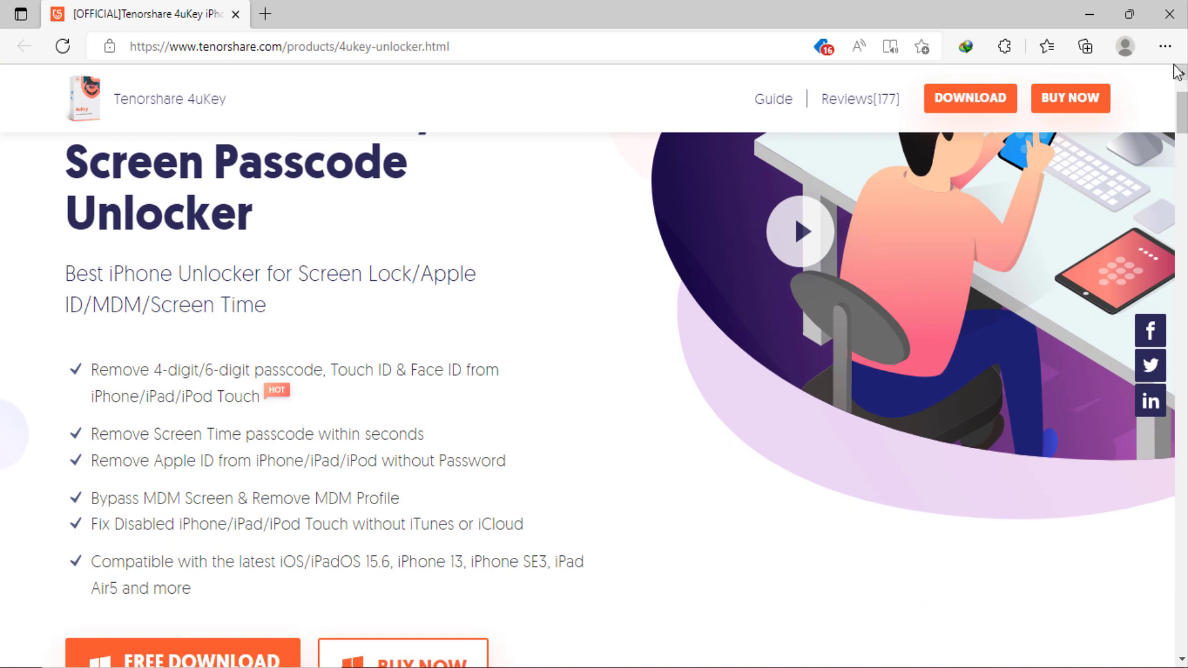
scroll(1156, 159, "down", 1)
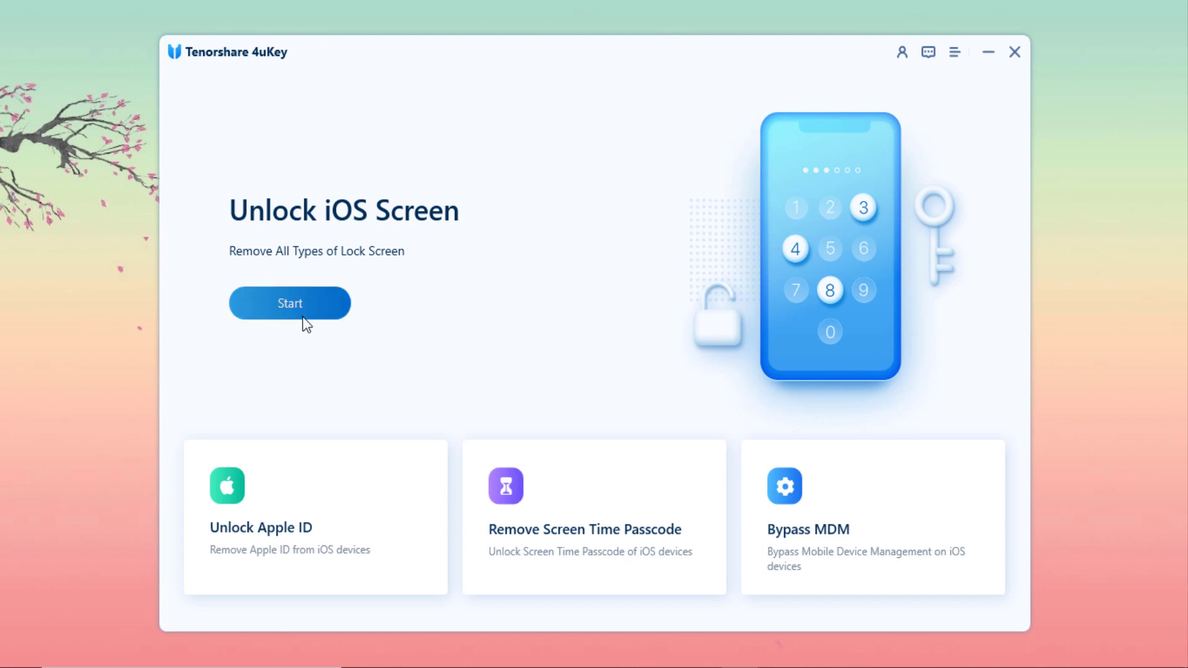
Start Unlock iOS Screen and continue past the Remove Screen Lock page.
left_click(303, 316)
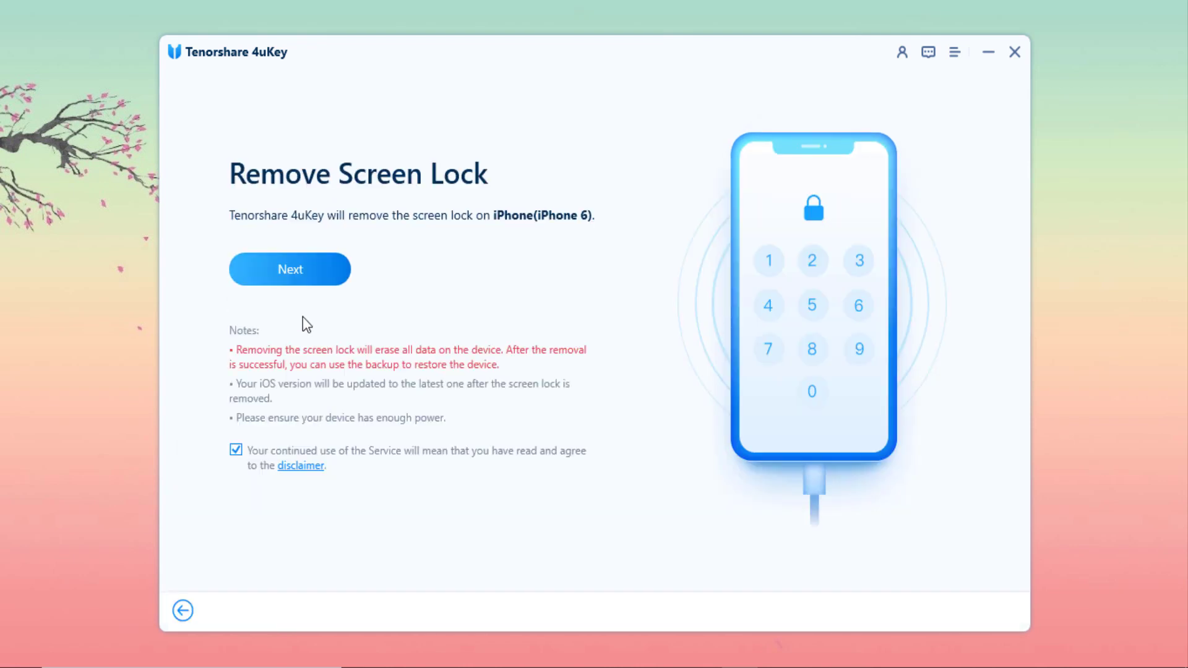
left_click(314, 272)
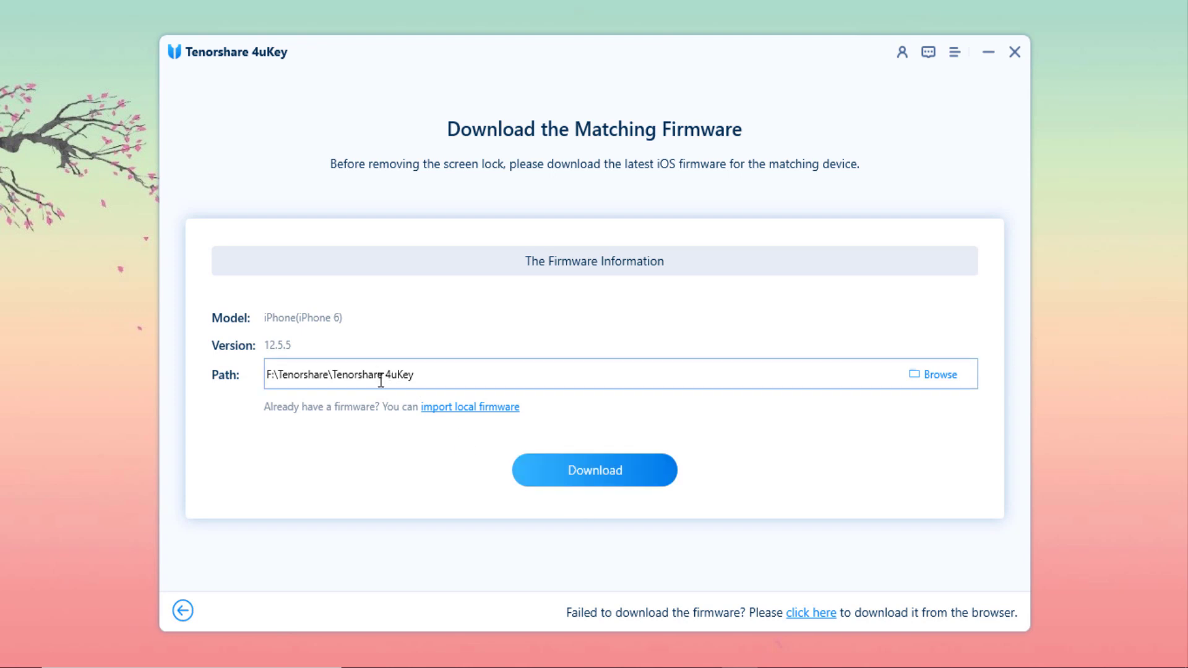
Set the firmware save location to D:\Tenorshare\Firmware.
left_click(936, 376)
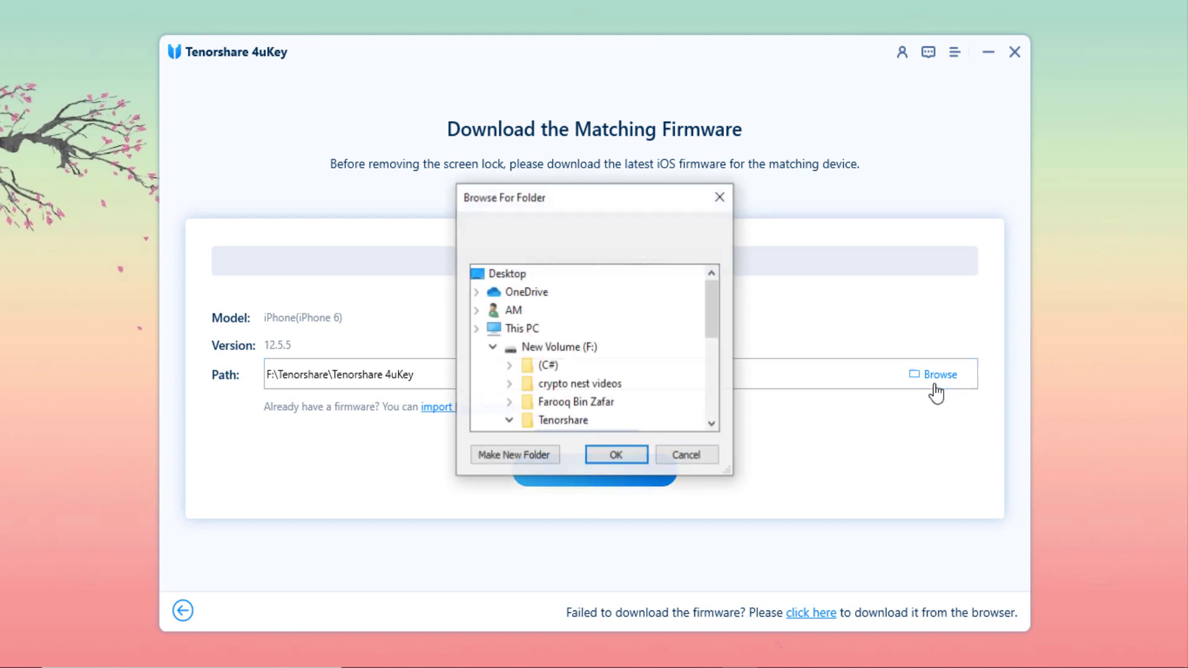
double_click(555, 383)
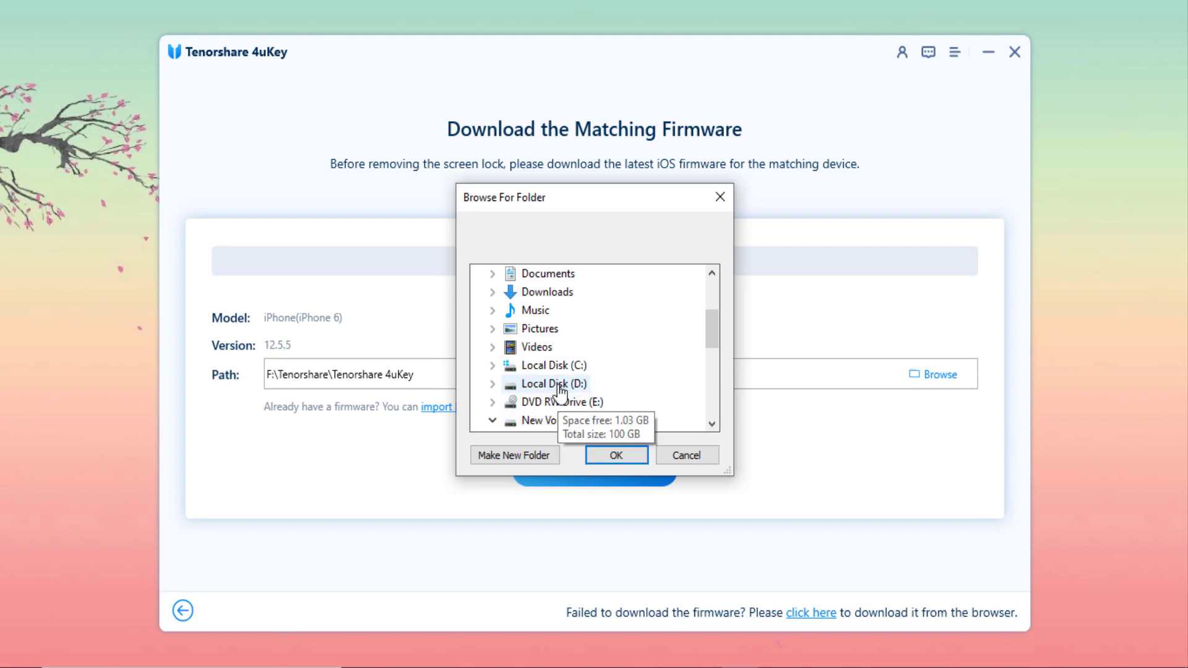
key("t")
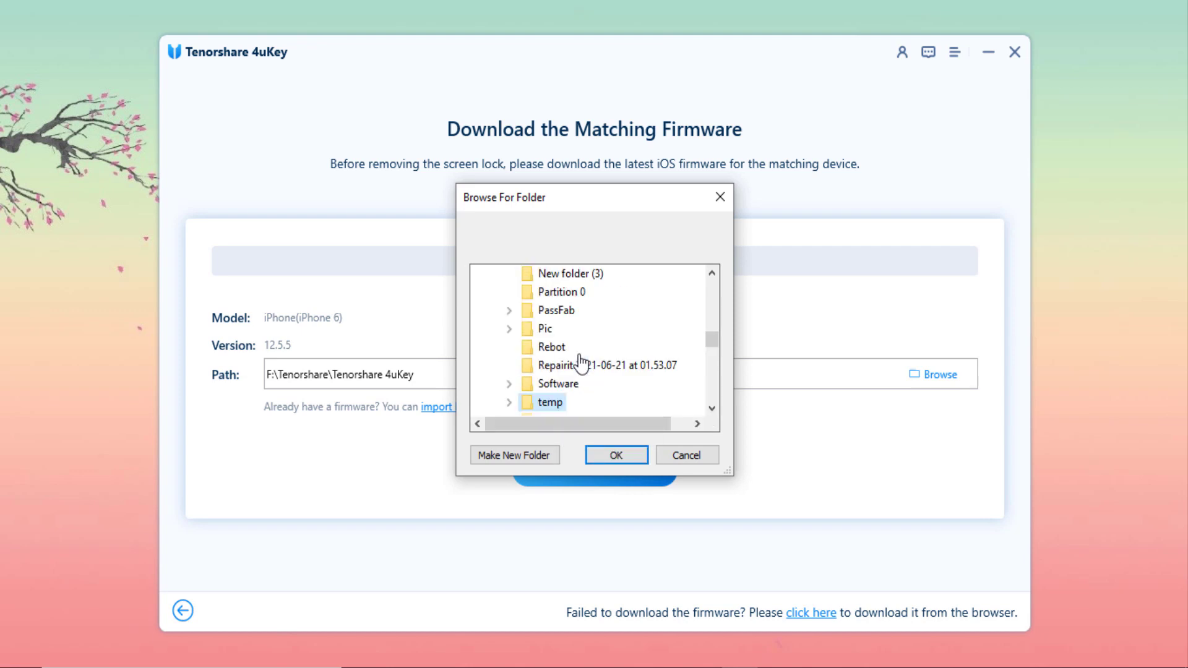
scroll(596, 352, "down", 2)
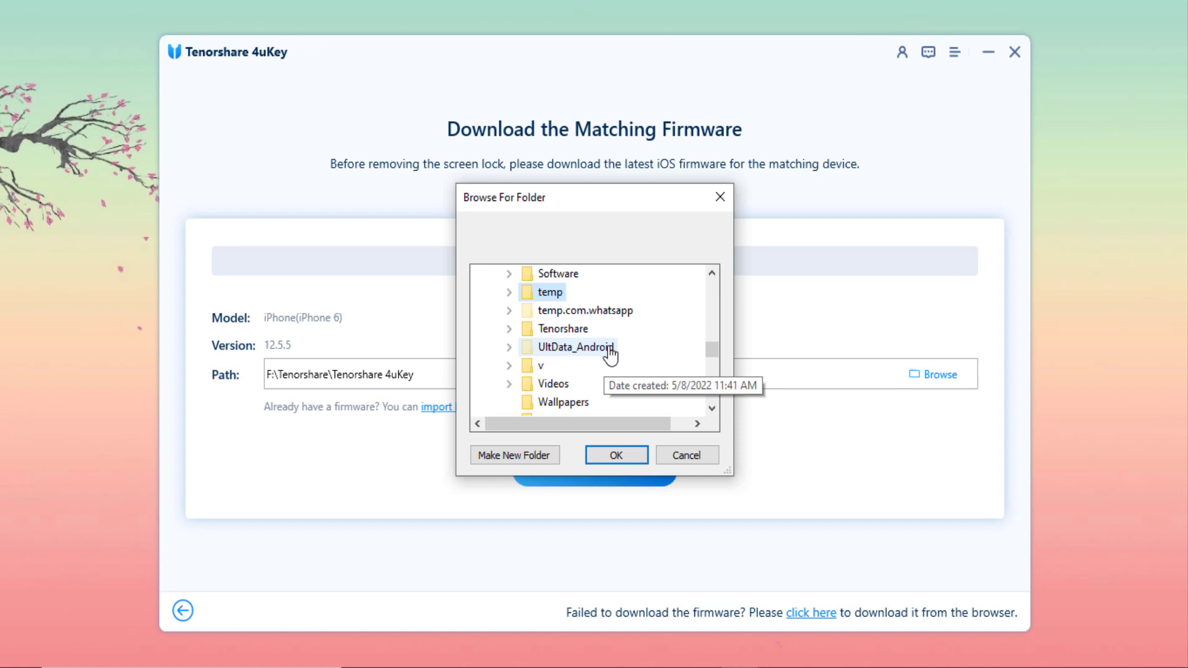
double_click(557, 328)
left_click(567, 349)
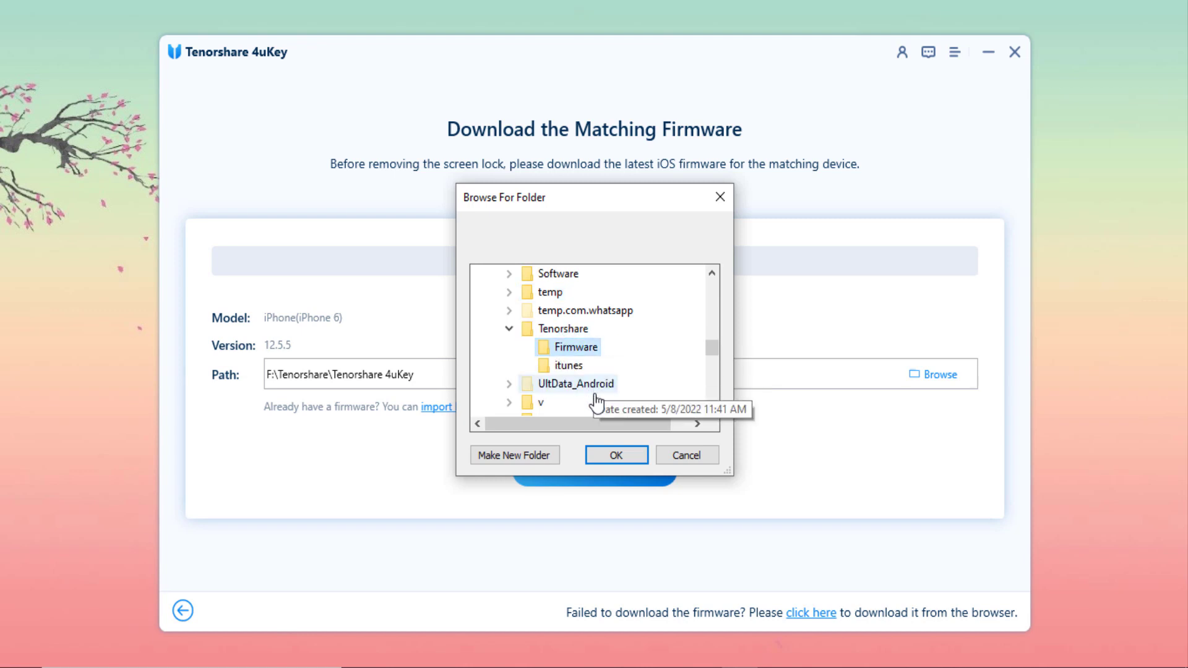
left_click(603, 455)
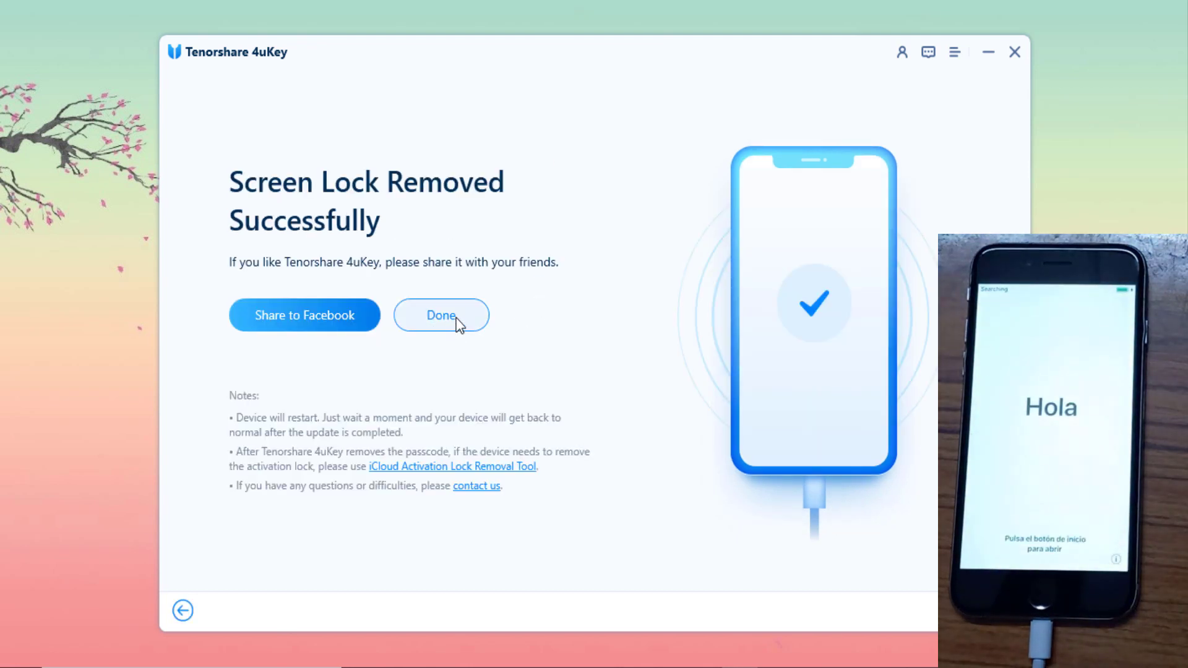
Close the Screen Lock Removed Successfully page with Done to return home.
left_click(455, 326)
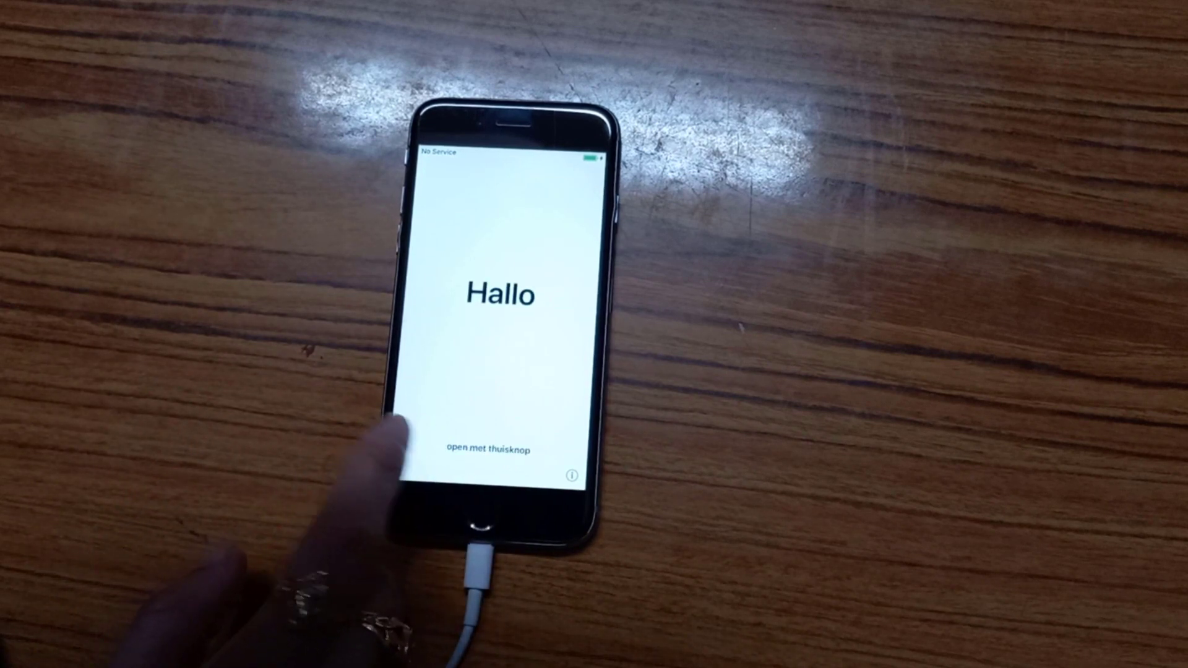
View the iPhone's device info, then choose a setup language.
left_click(571, 476)
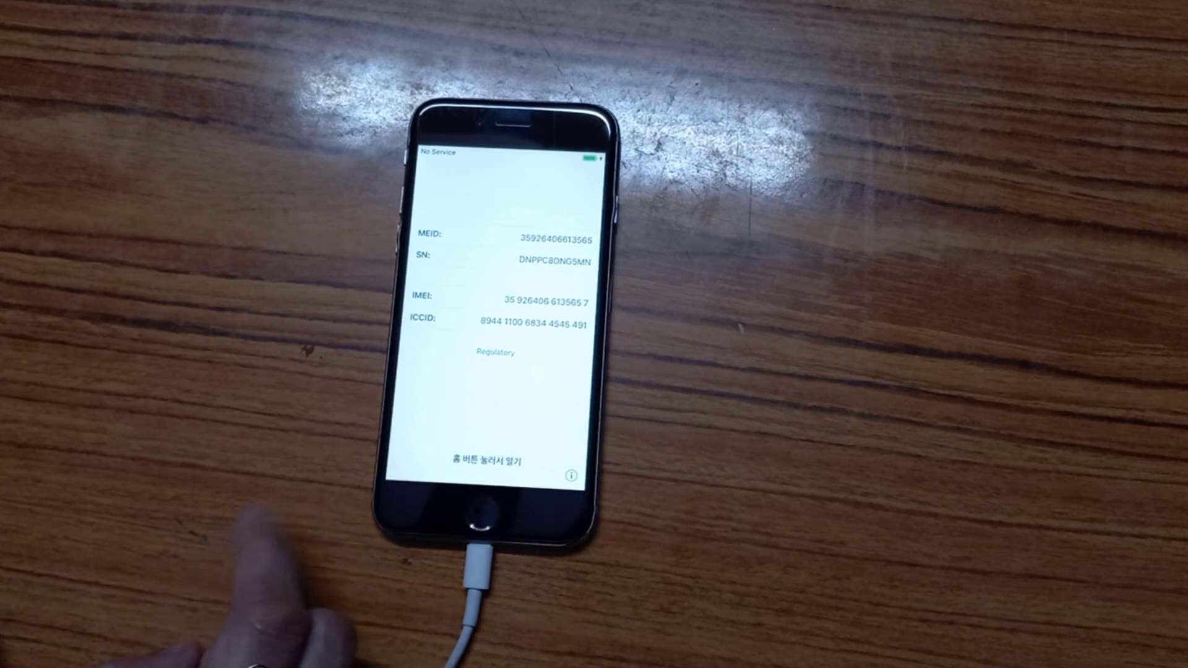
scroll(437, 491, "down", 3)
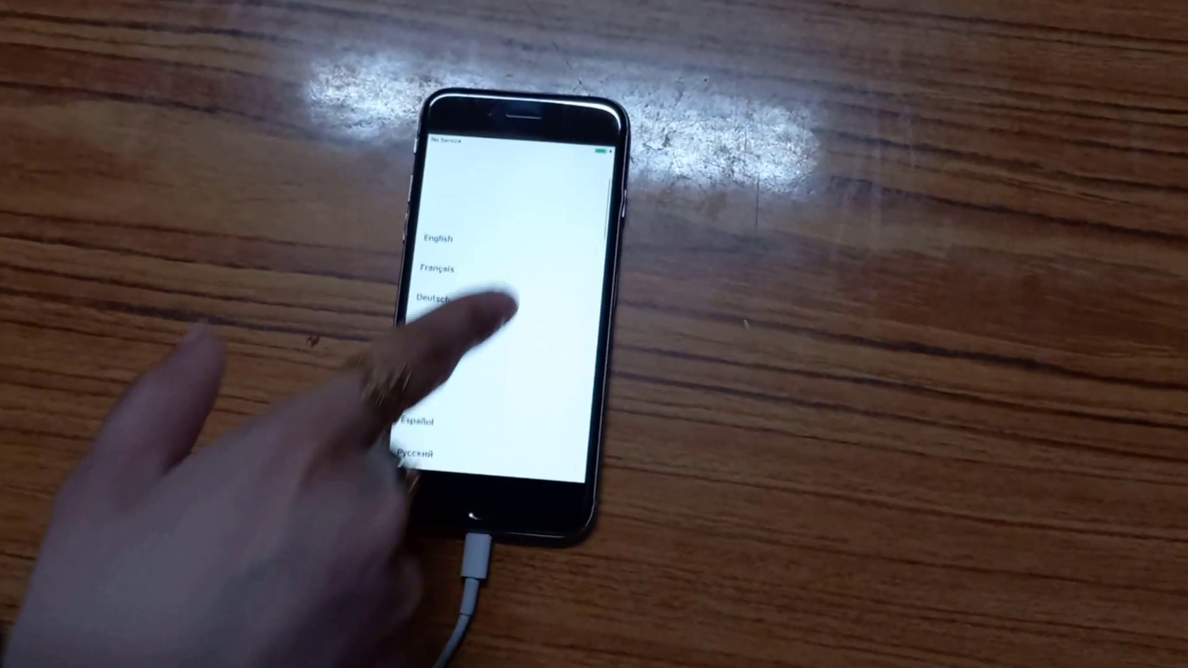
left_click(444, 238)
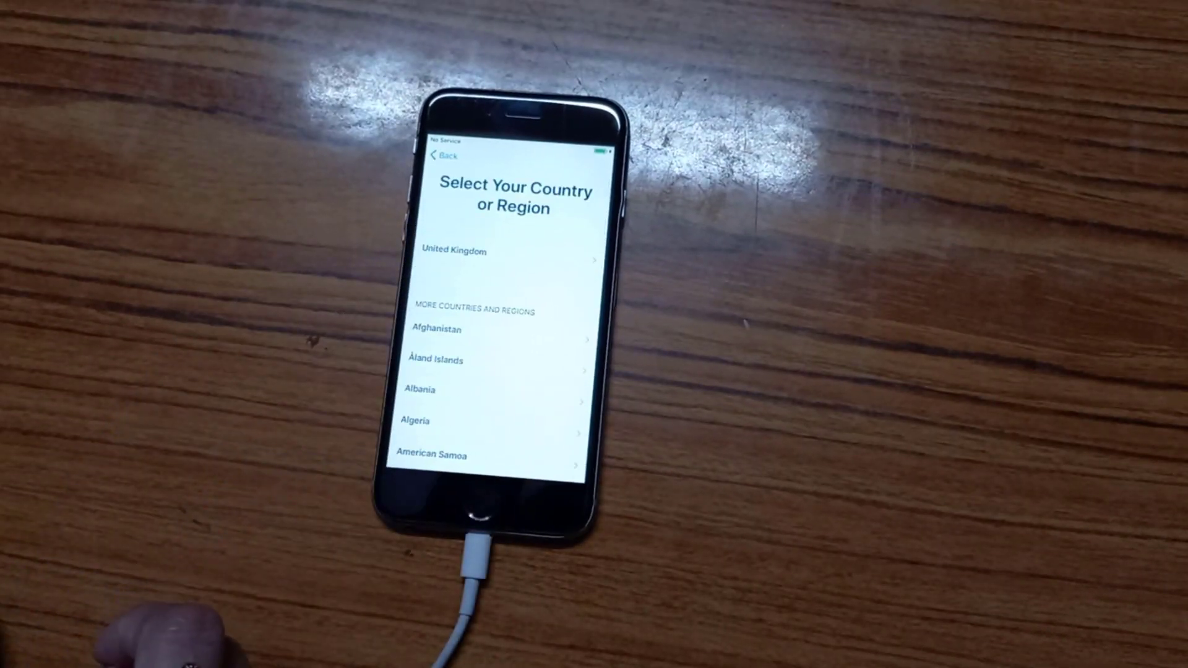
scroll(492, 353, "down", 5)
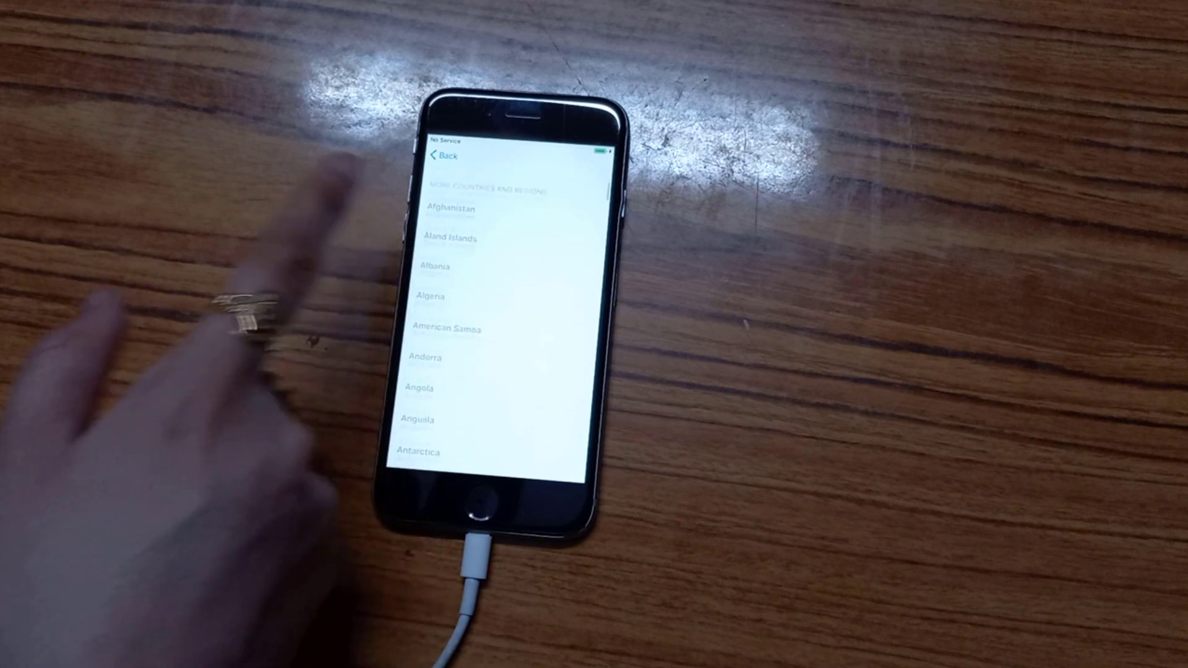